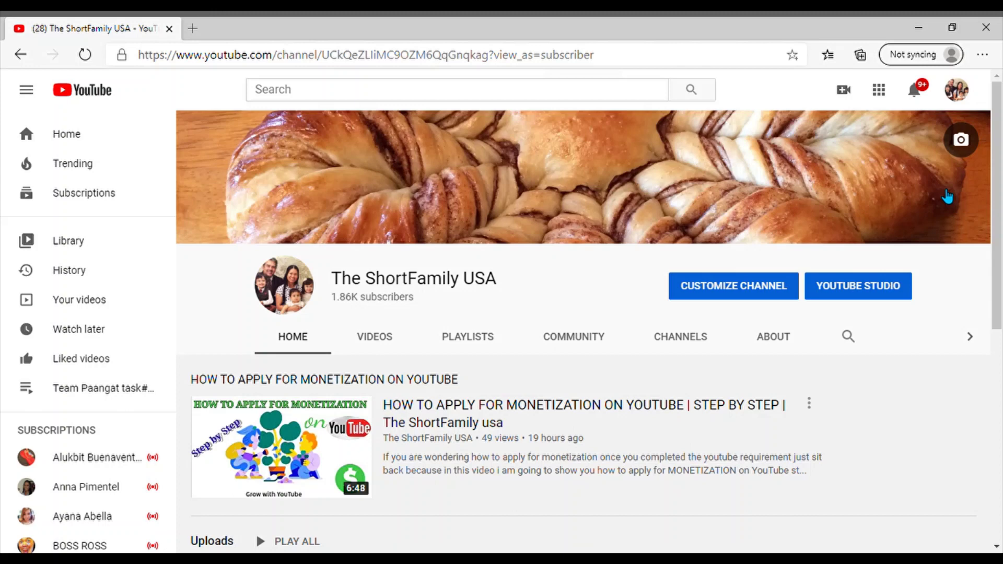
Open the channel in YouTube Studio and go to its Monetization page
click(847, 300)
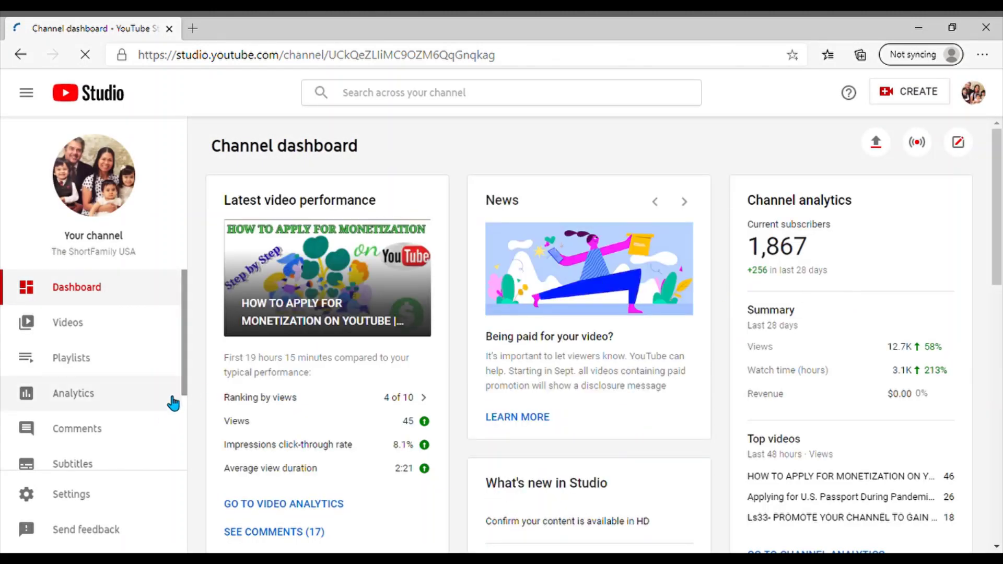
drag(185, 390, 184, 441)
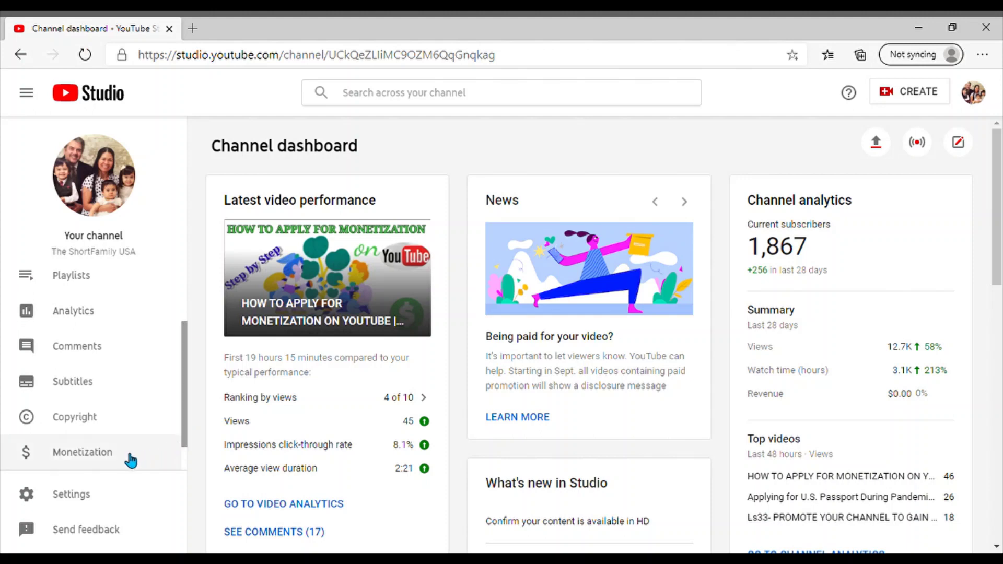
click(130, 460)
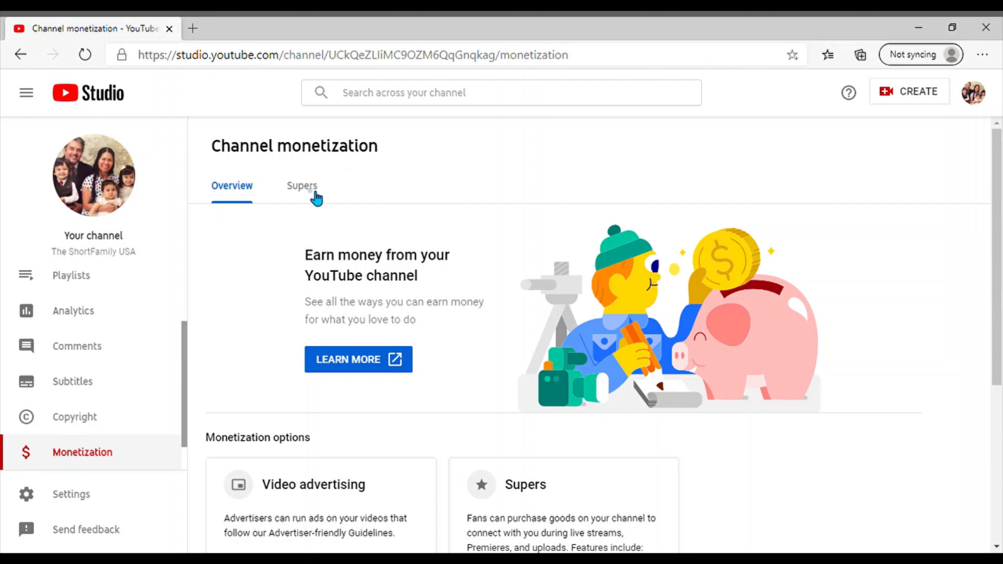
On the Supers tab, start the Super Chat and Super Stickers setup
click(316, 197)
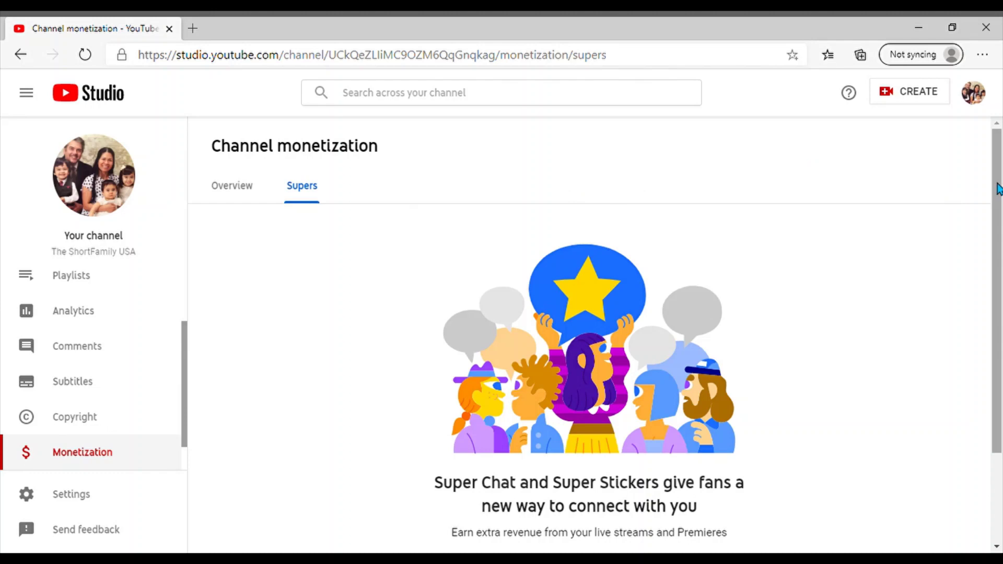
scroll(996, 189, down, 2)
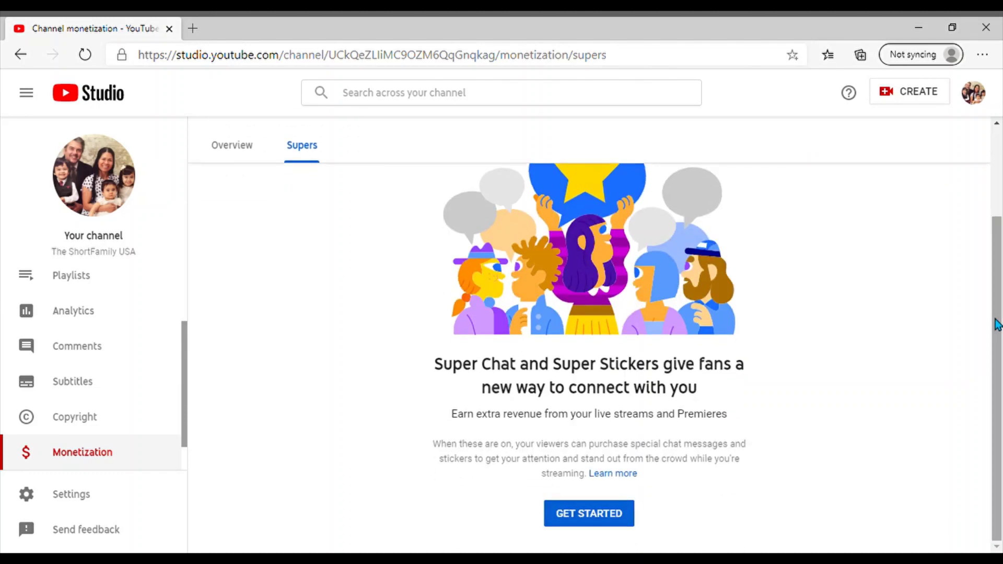
click(588, 517)
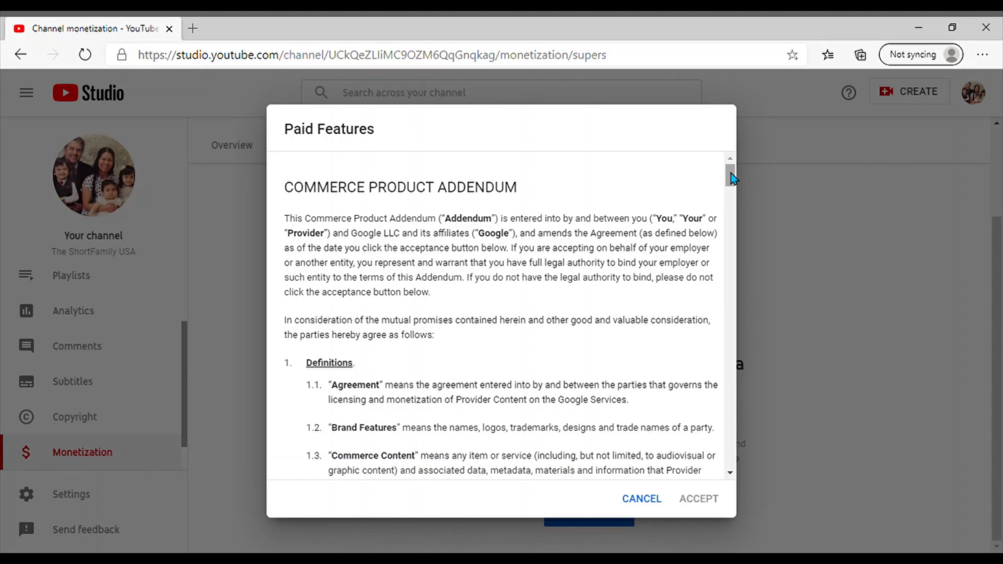
drag(730, 177, 728, 353)
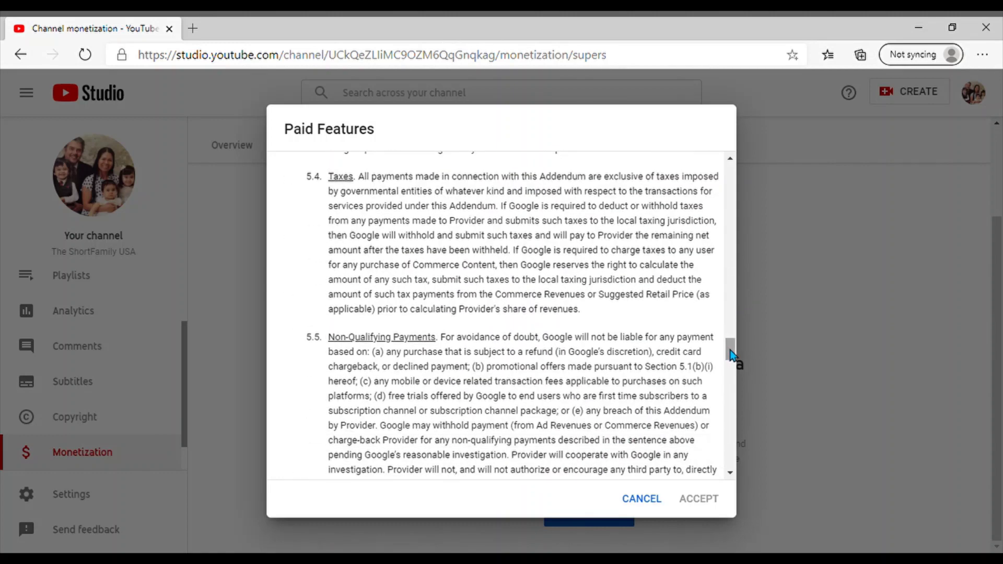
drag(728, 354, 724, 462)
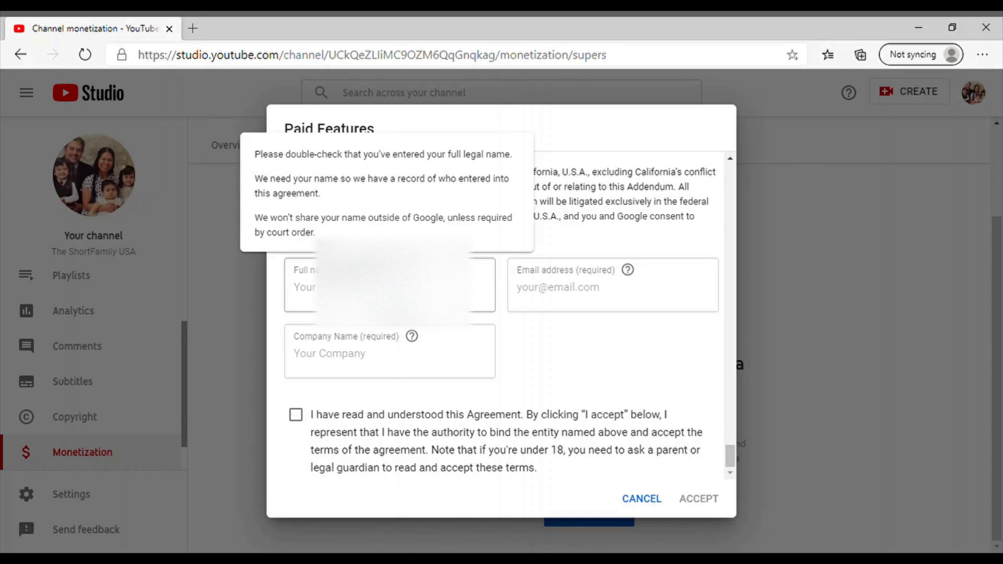
Enter your full legal name in the agreement and move to the email field
click(353, 287)
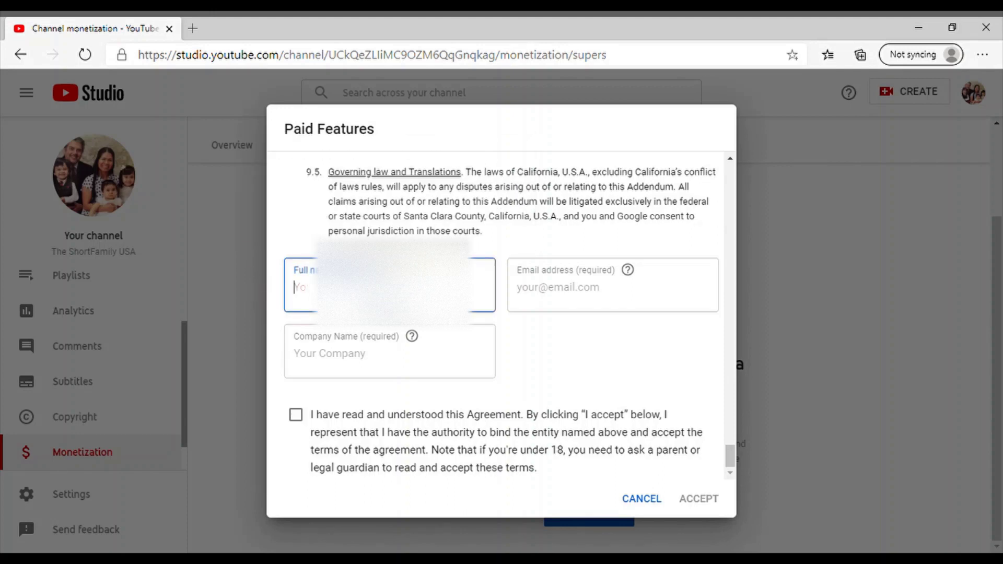
text(Cr)
text(i)
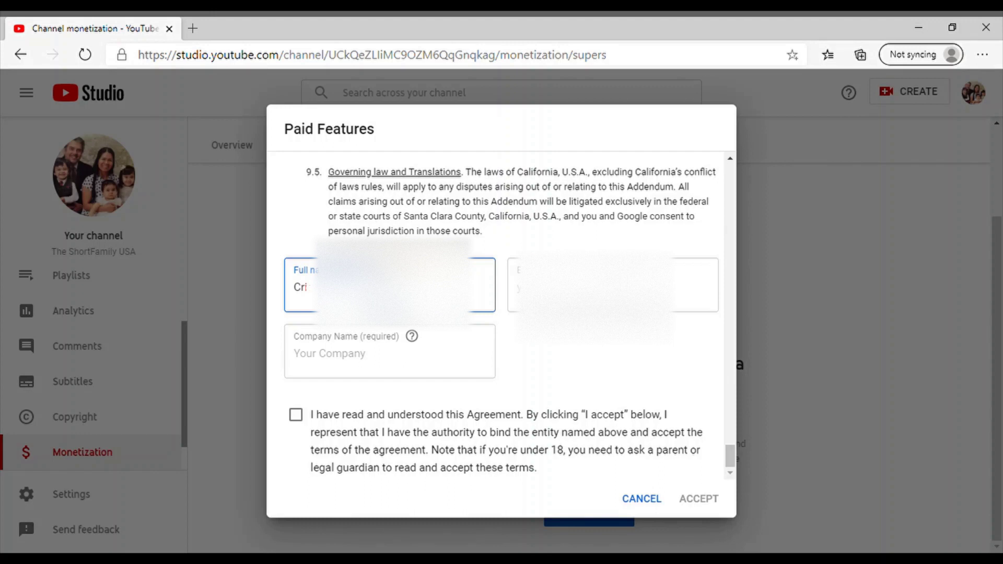
text(st)
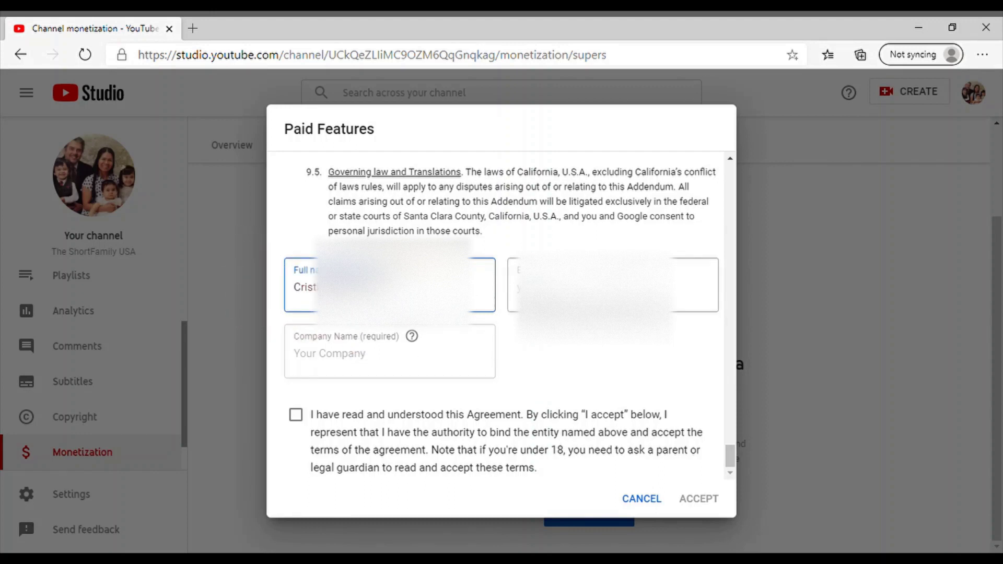
key(Tab)
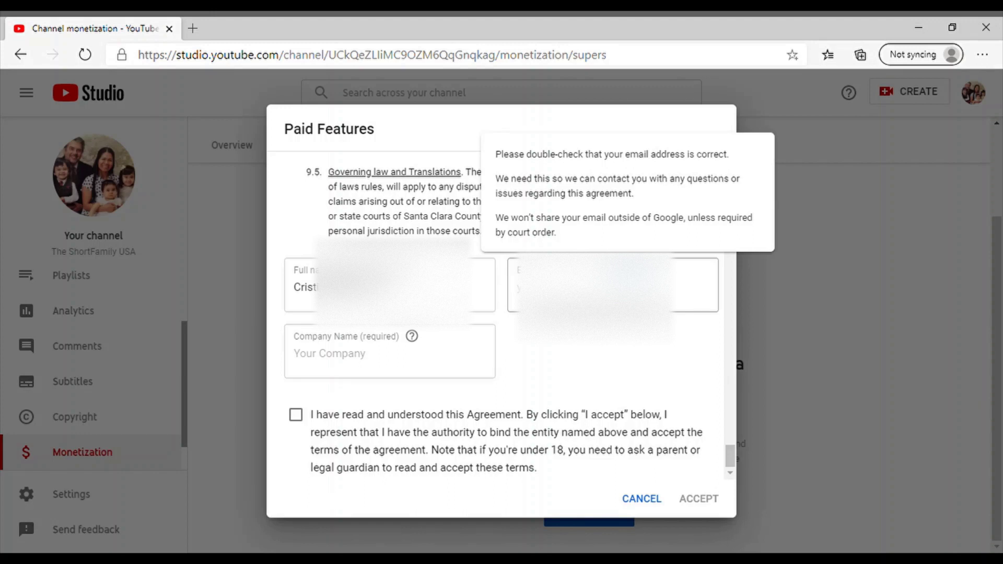
Enter a valid email address in the agreement's Email address field
key(Escape)
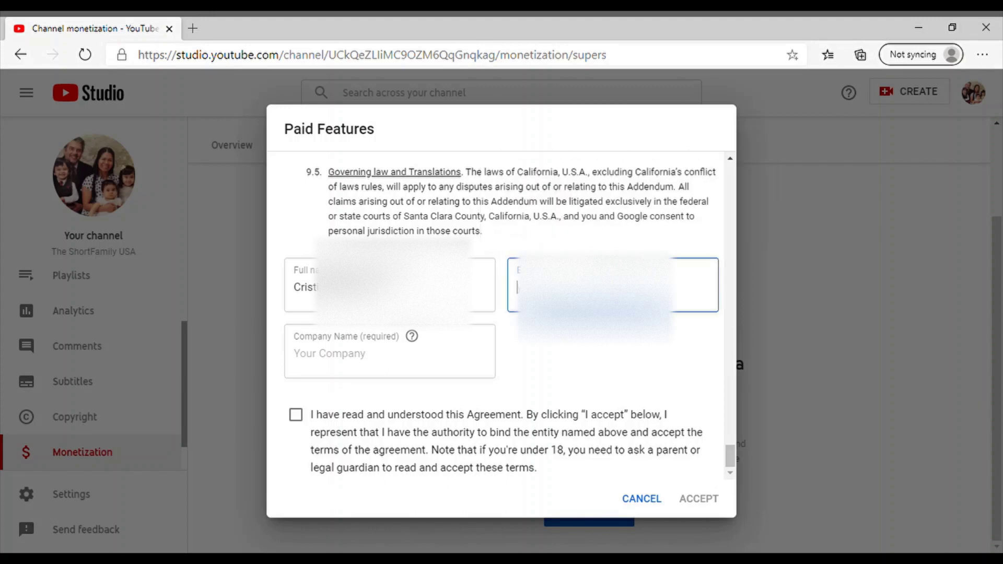
text(s)
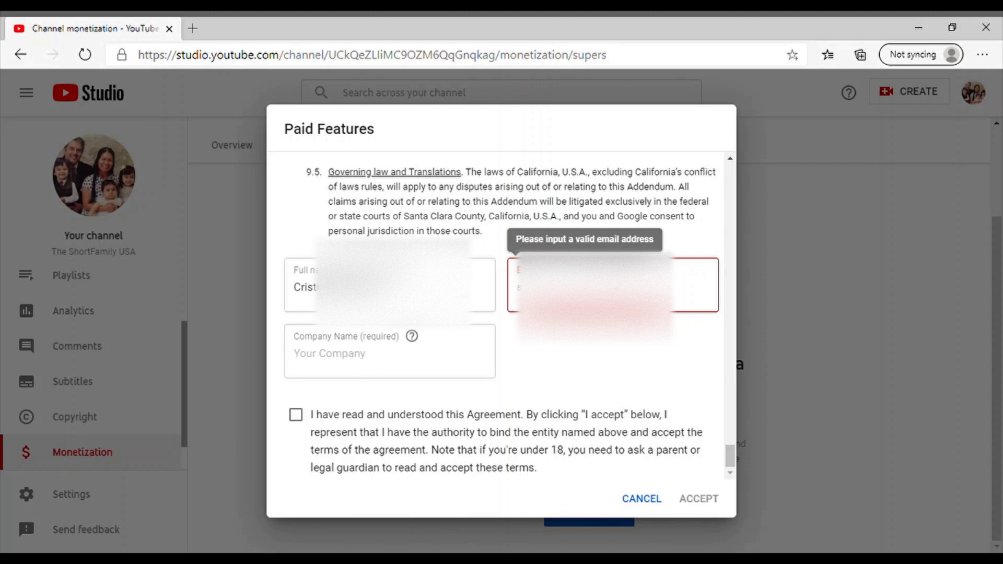
text(m)
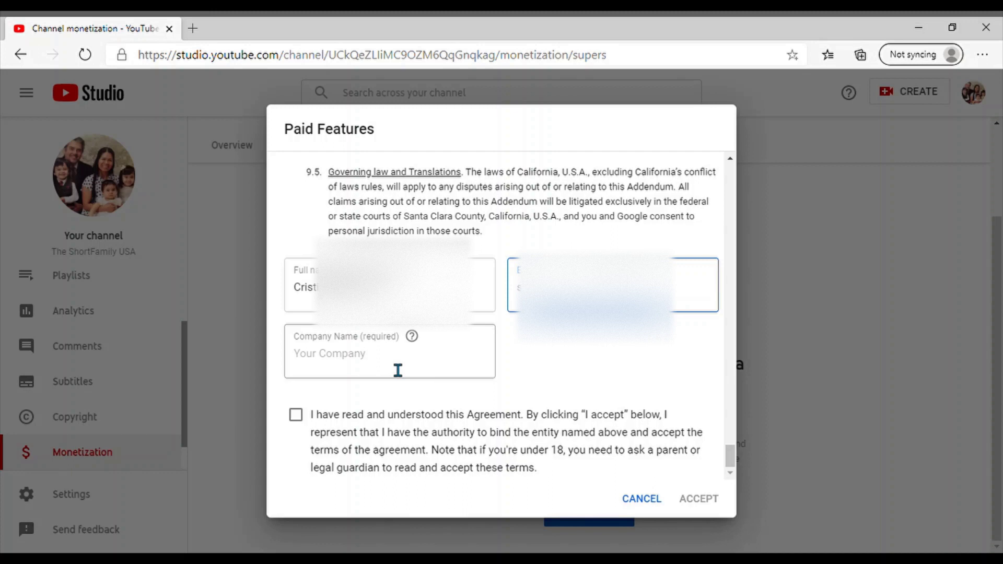
Check the Company Name help note, then enter N/A as the company name
click(411, 338)
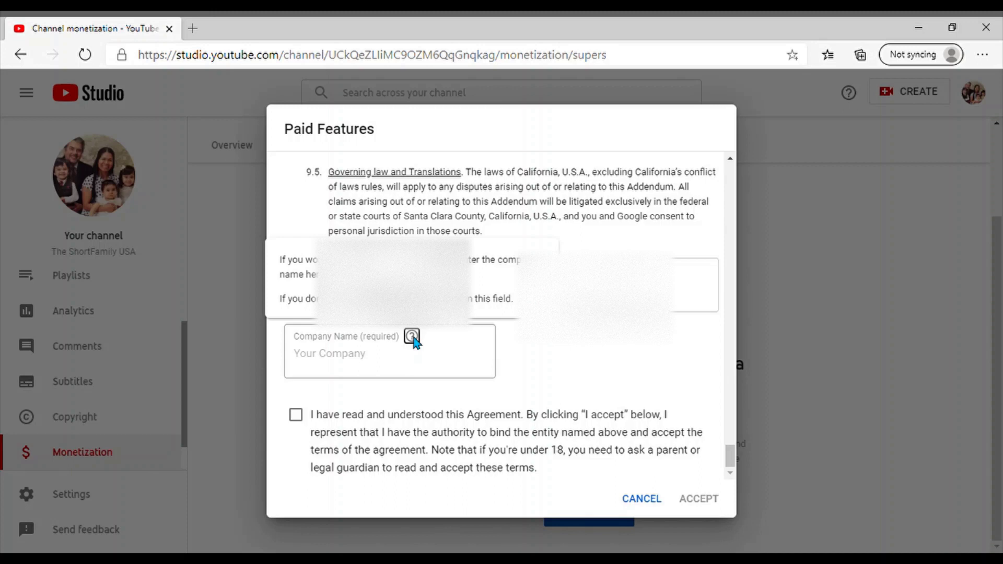
click(399, 369)
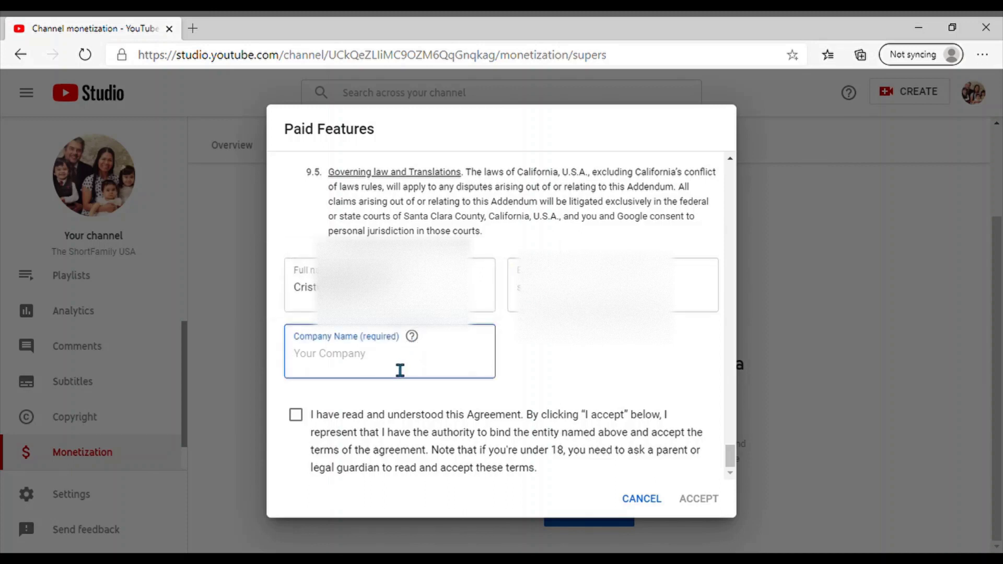
text(N/)
text(A)
Confirm 'I have read and understood this Agreement' and accept it
click(296, 415)
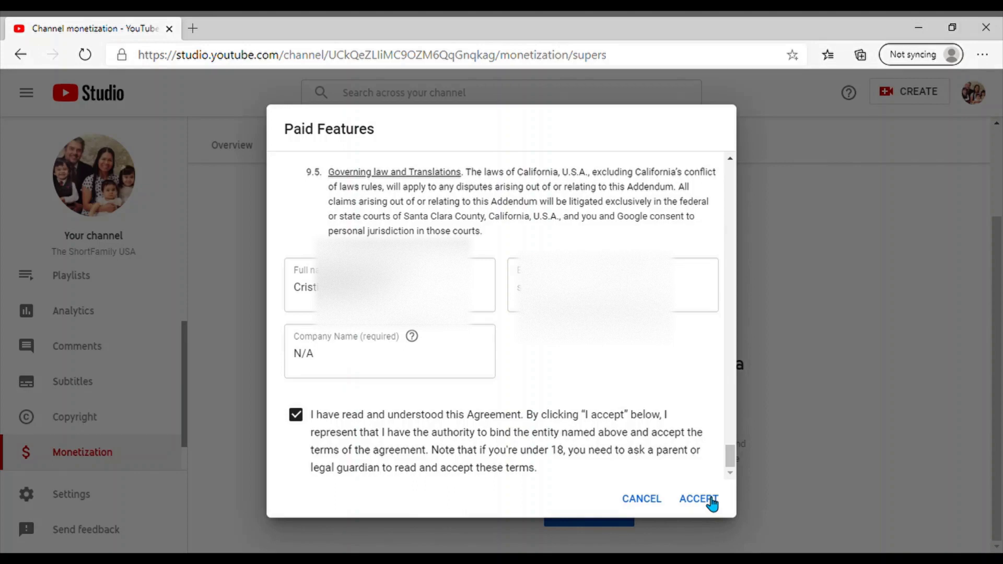
click(708, 499)
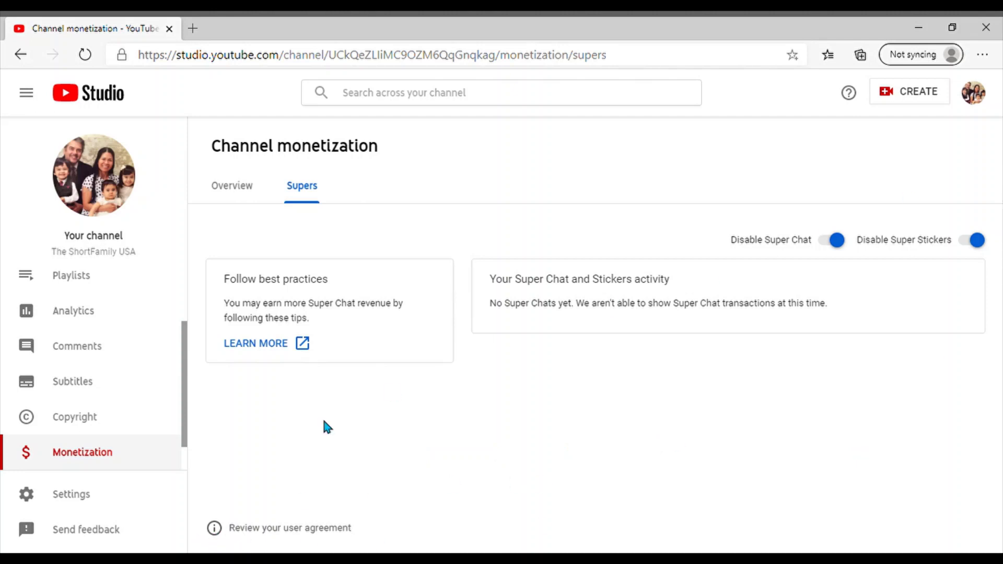
click(215, 529)
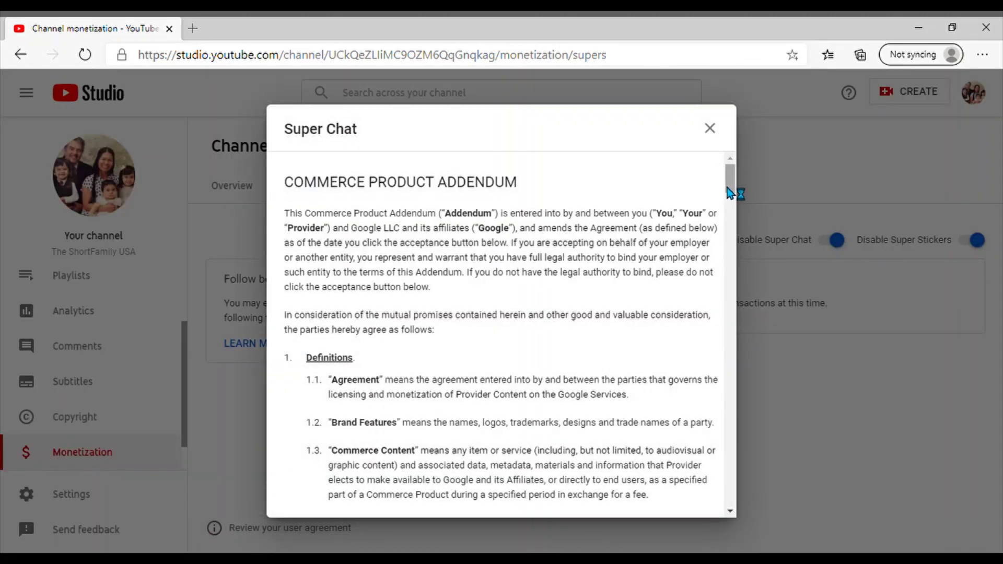
mouse_move(728, 192)
mouse_down()
mouse_move(715, 471)
mouse_move(725, 526)
mouse_move(726, 178)
mouse_up()
click(710, 129)
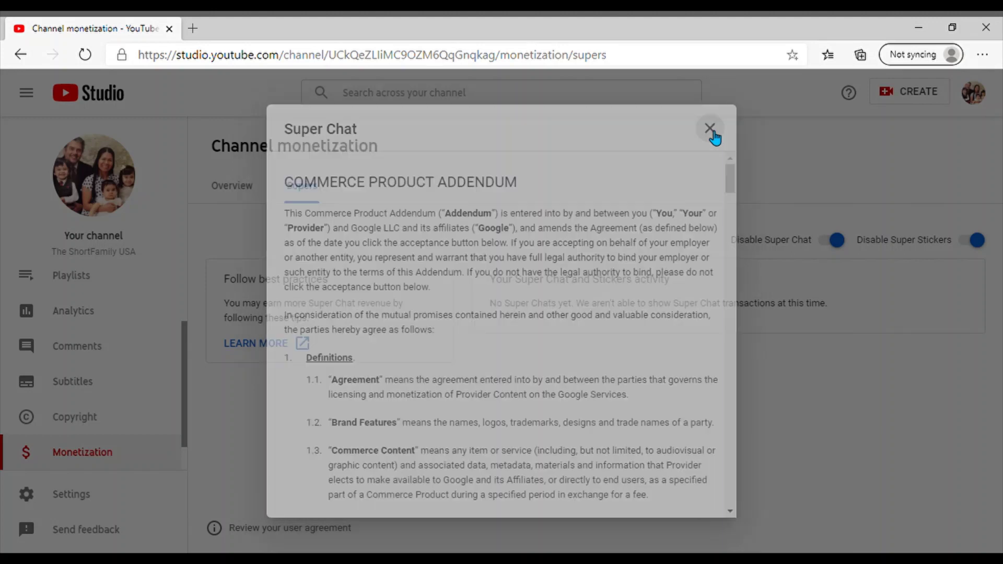